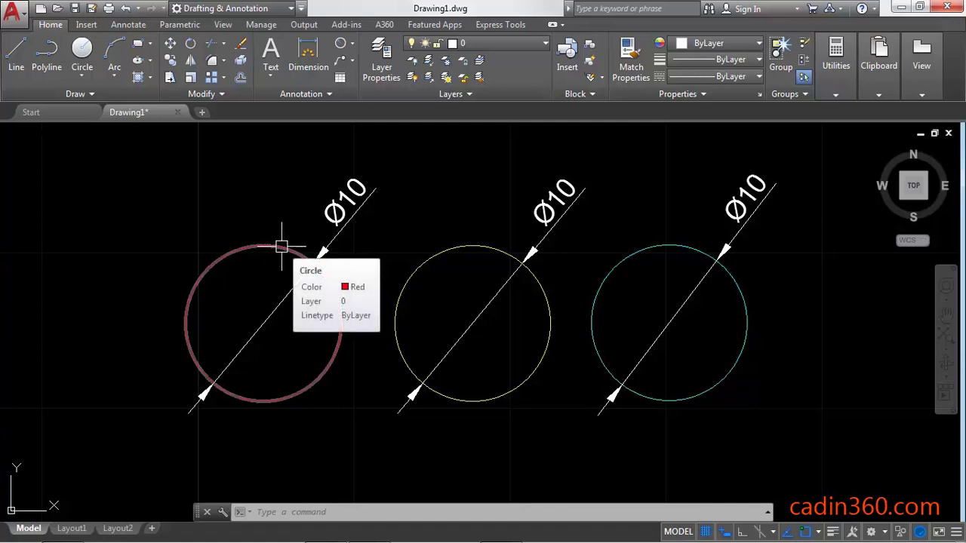
Open the red circle's Properties palette, showing diameter 10 and area 78.5398.
{"action": "left_click", "coordinate": [282, 246]}
{"action": "right_click", "coordinate": [282, 246]}
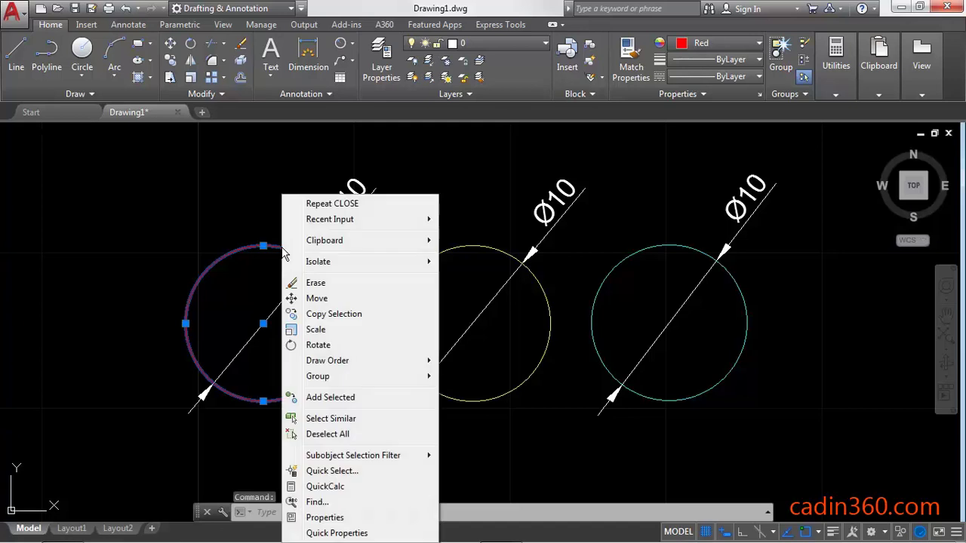
{"action": "left_click", "coordinate": [337, 520]}
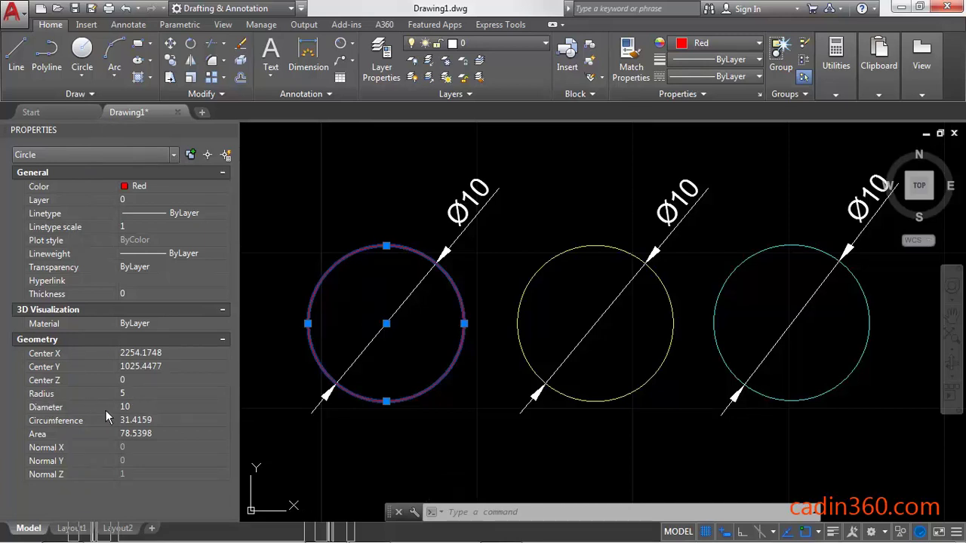
Try diameter 12, radius 5 and circumference 30, then set the red circle's area to 100.
{"action": "left_click", "coordinate": [130, 406]}
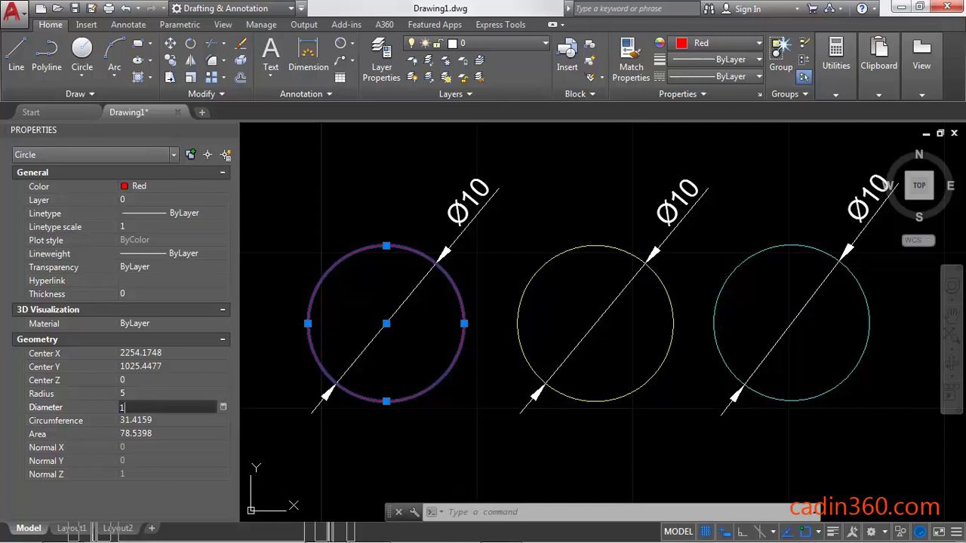
{"action": "key", "text": "Tab"}
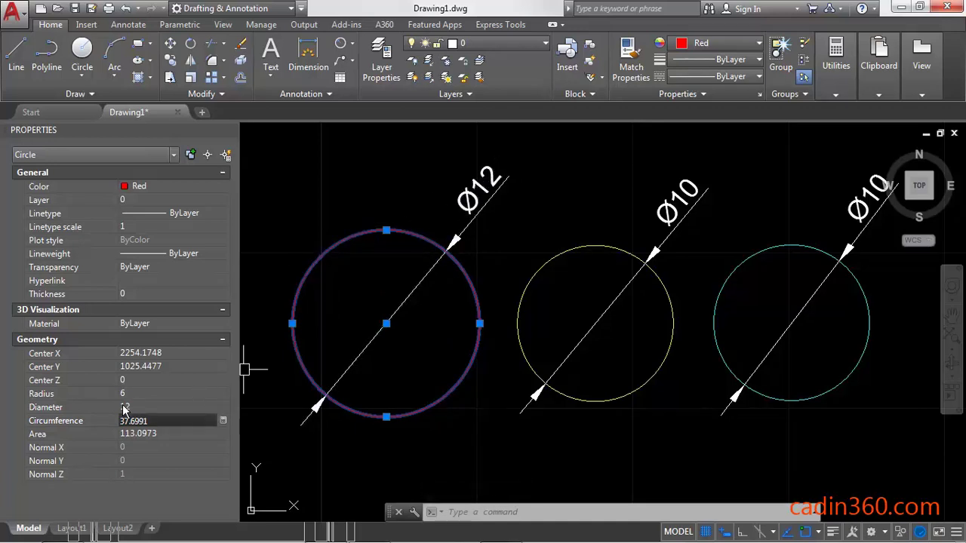
{"action": "left_click", "coordinate": [123, 394]}
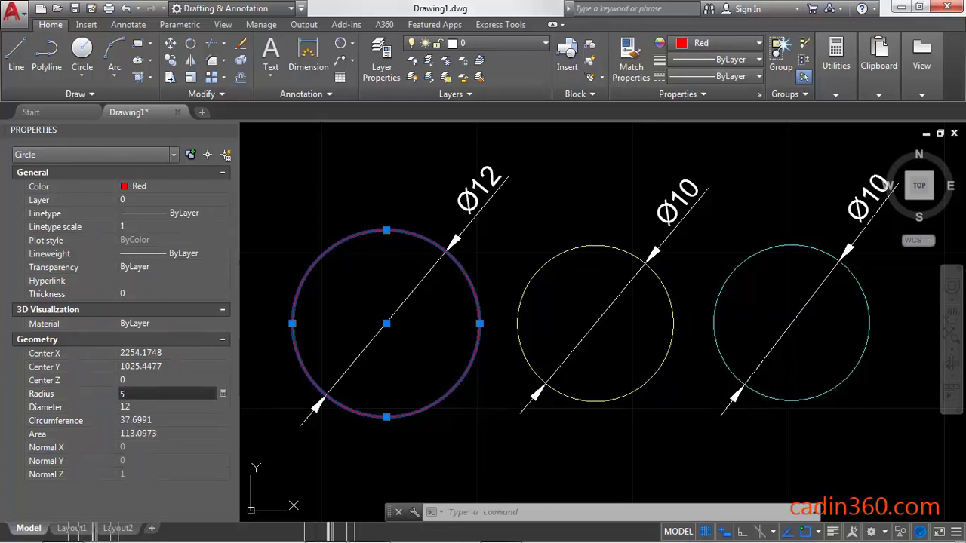
{"action": "type", "text": "5"}
{"action": "left_click", "coordinate": [127, 405]}
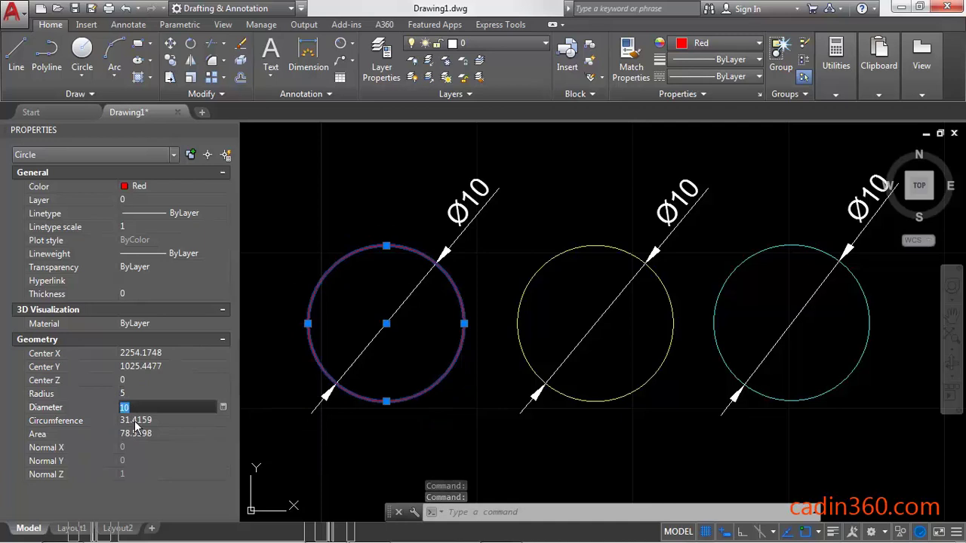
{"action": "left_click", "coordinate": [137, 421]}
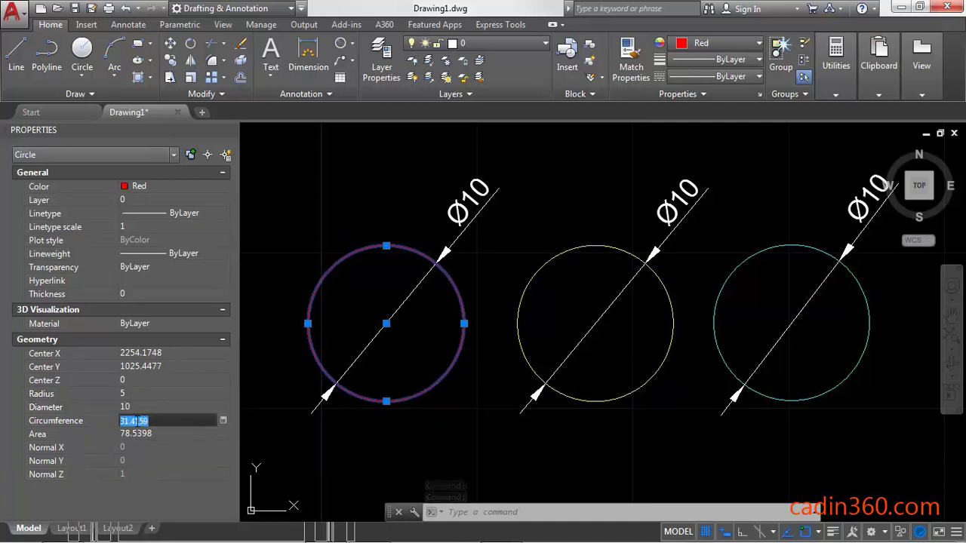
{"action": "type", "text": "30"}
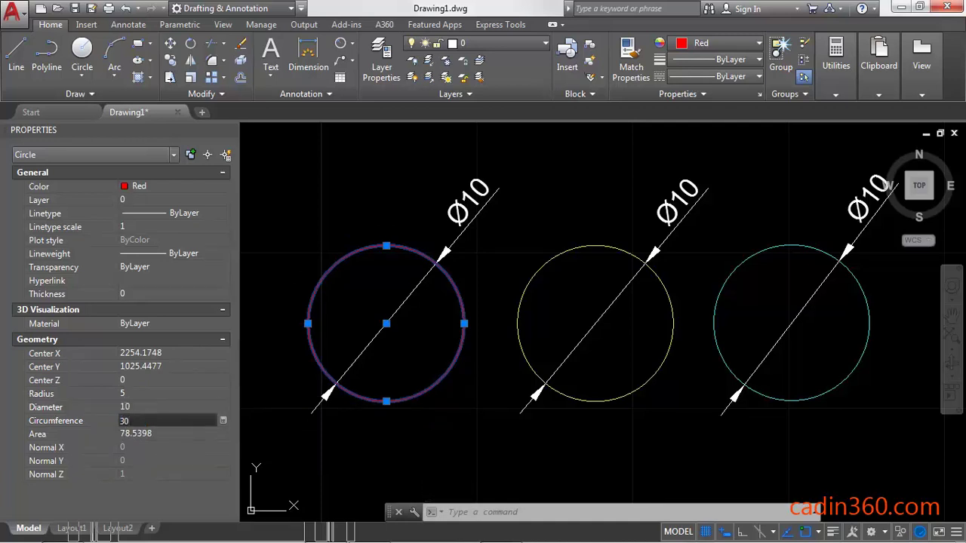
{"action": "key", "text": "Tab"}
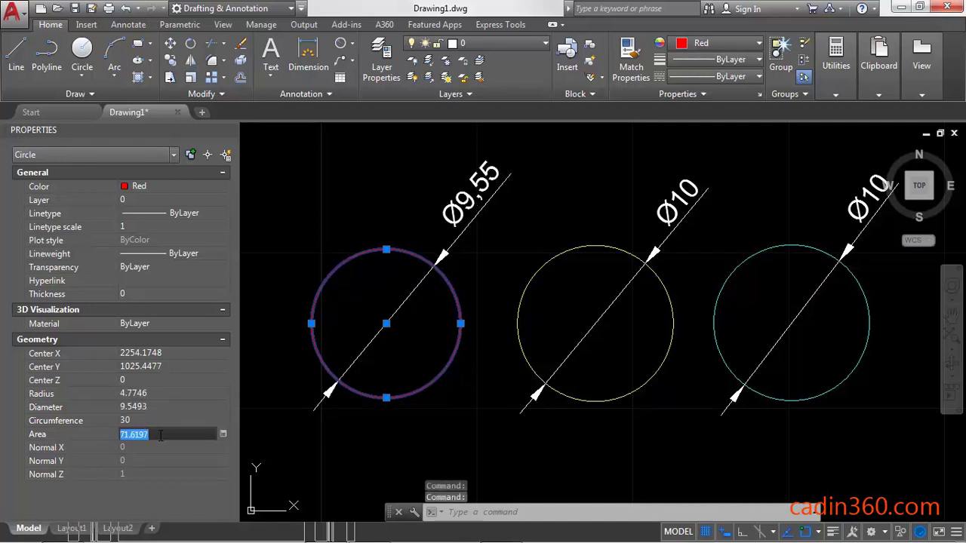
{"action": "type", "text": "100"}
{"action": "key", "text": "Return"}
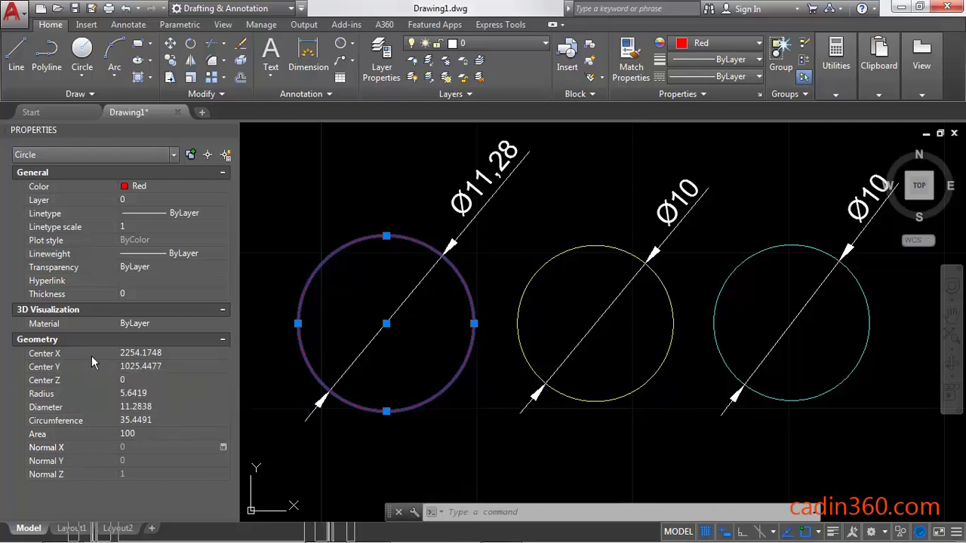
Move the red circle's center to X 0, Y 0 and close the Properties palette.
{"action": "left_click", "coordinate": [141, 354]}
{"action": "type", "text": "0"}
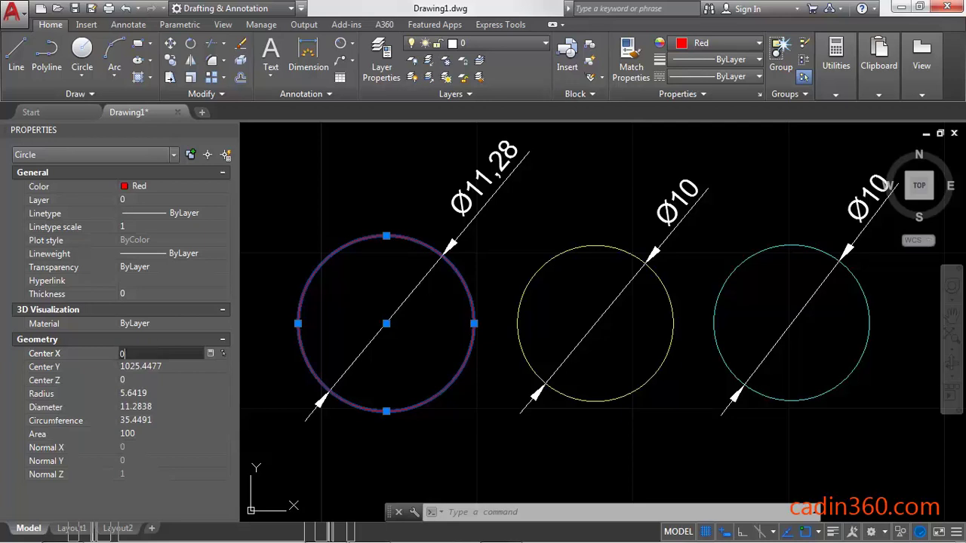
{"action": "key", "text": "Tab"}
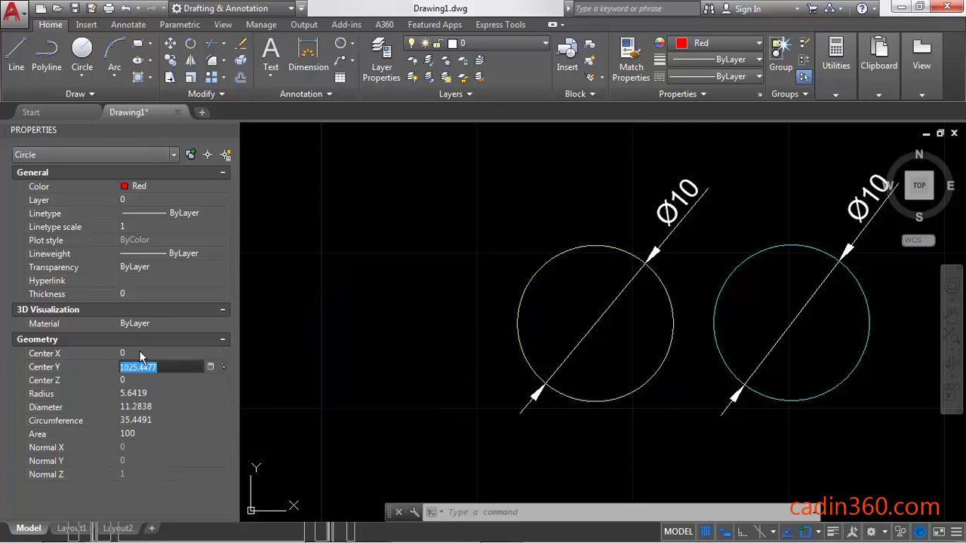
{"action": "key", "text": "Tab"}
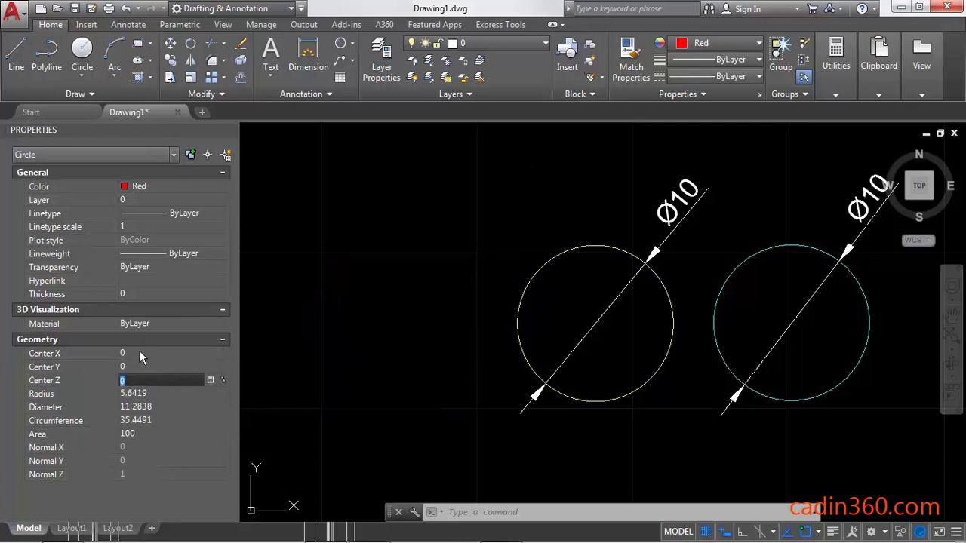
{"action": "type", "text": "0"}
{"action": "left_click", "coordinate": [230, 132]}
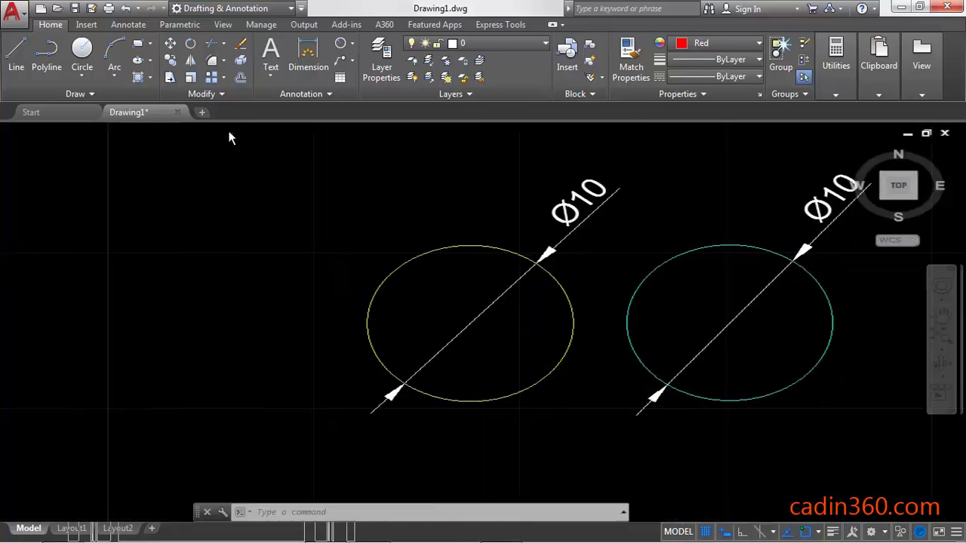
{"action": "middle_click", "coordinate": [375, 280]}
{"action": "scroll", "coordinate": [238, 358], "scroll_direction": "down", "scroll_amount": 2}
{"action": "scroll", "coordinate": [211, 354], "scroll_direction": "up", "scroll_amount": 3}
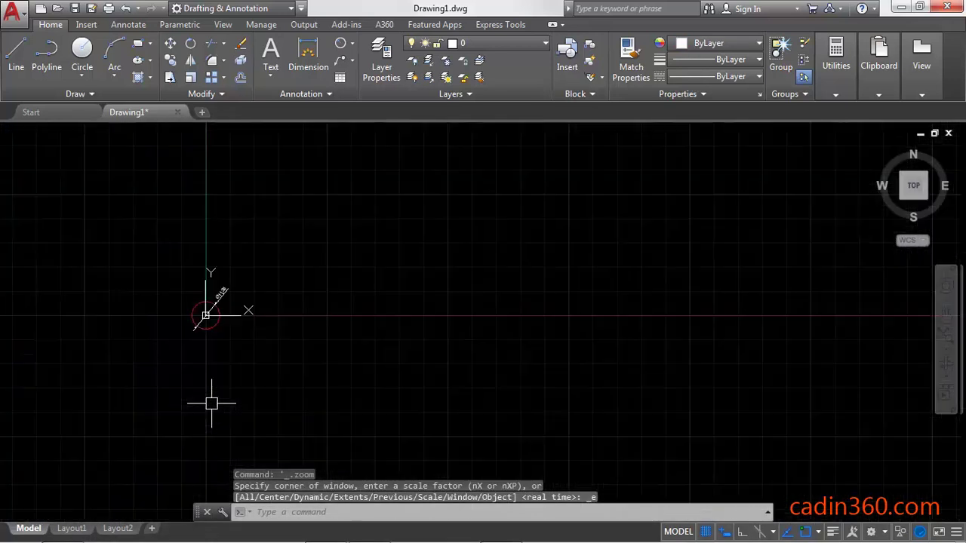
{"action": "scroll", "coordinate": [347, 270], "scroll_direction": "down", "scroll_amount": 4}
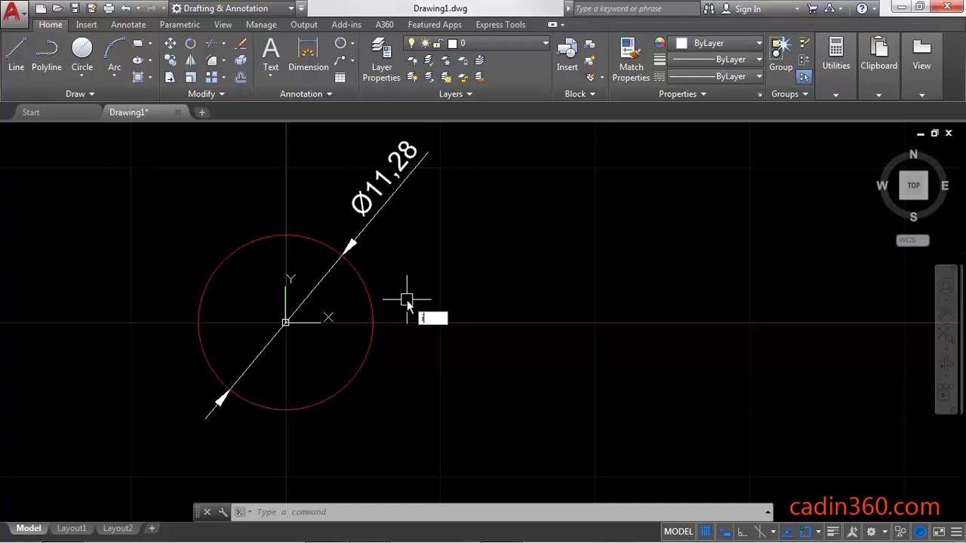
{"action": "key", "text": "Return"}
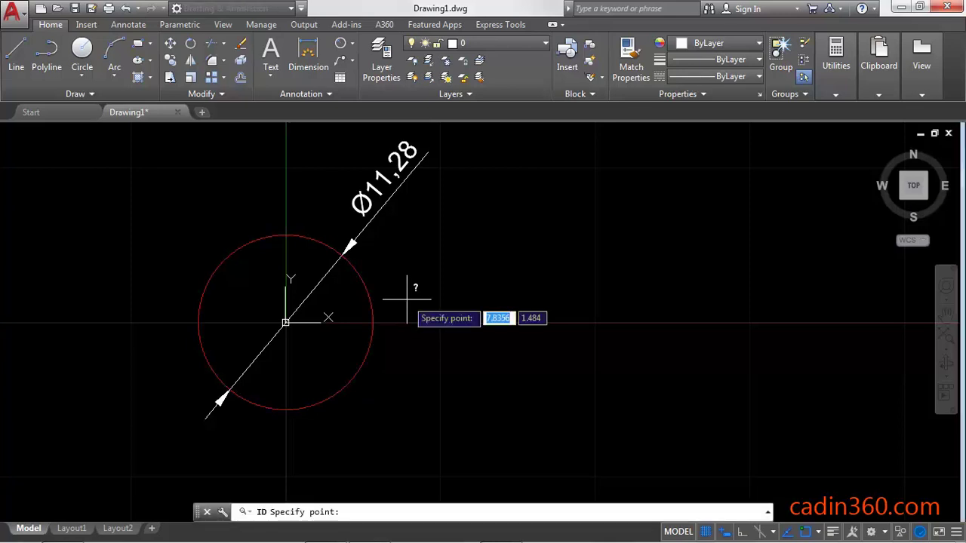
{"action": "left_click", "coordinate": [285, 323]}
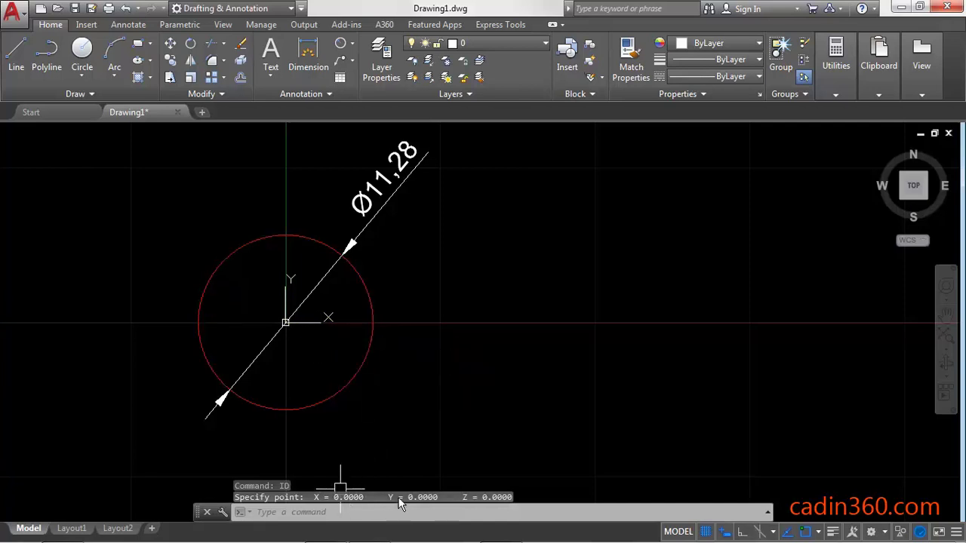
{"action": "key", "text": "ctrl+z"}
{"action": "key", "text": "ctrl+z"}
{"action": "key", "text": "ctrl+z"}
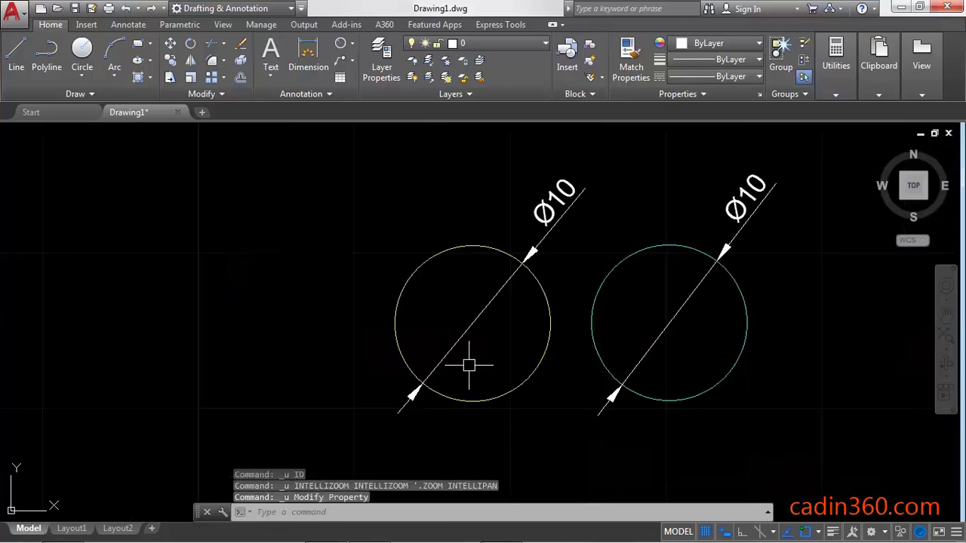
{"action": "key", "text": "ctrl+z"}
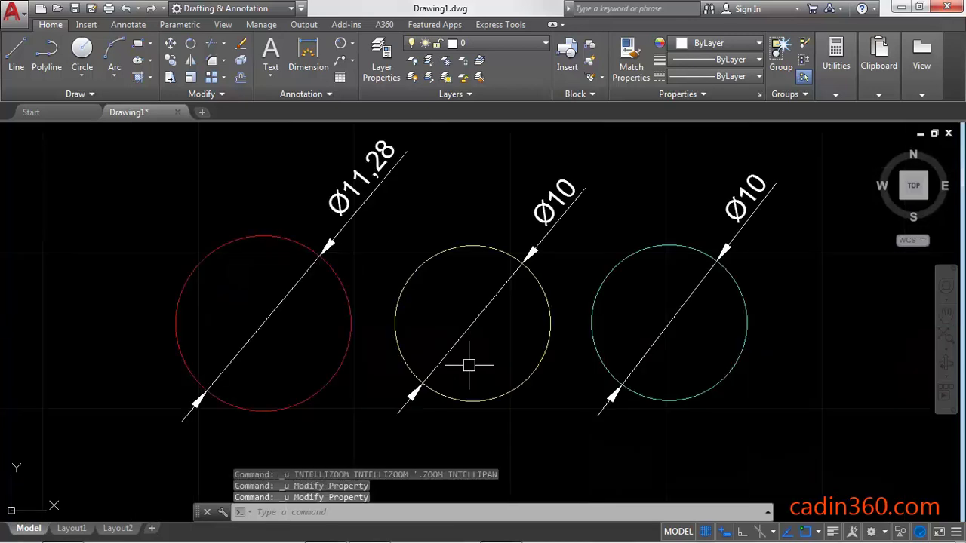
{"action": "scroll", "coordinate": [325, 377], "scroll_direction": "up", "scroll_amount": 2}
{"action": "scroll", "coordinate": [317, 388], "scroll_direction": "down", "scroll_amount": 2}
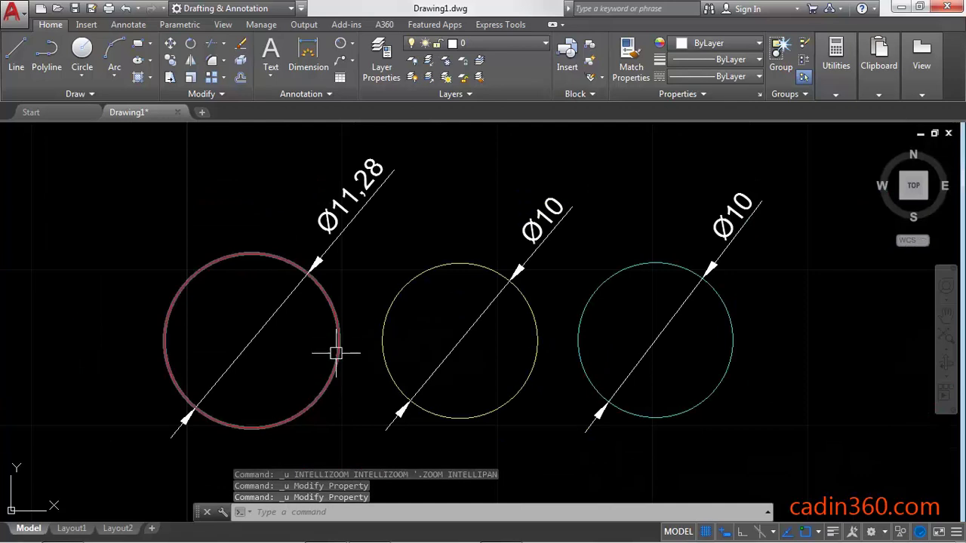
{"action": "mouse_move", "coordinate": [280, 261]}
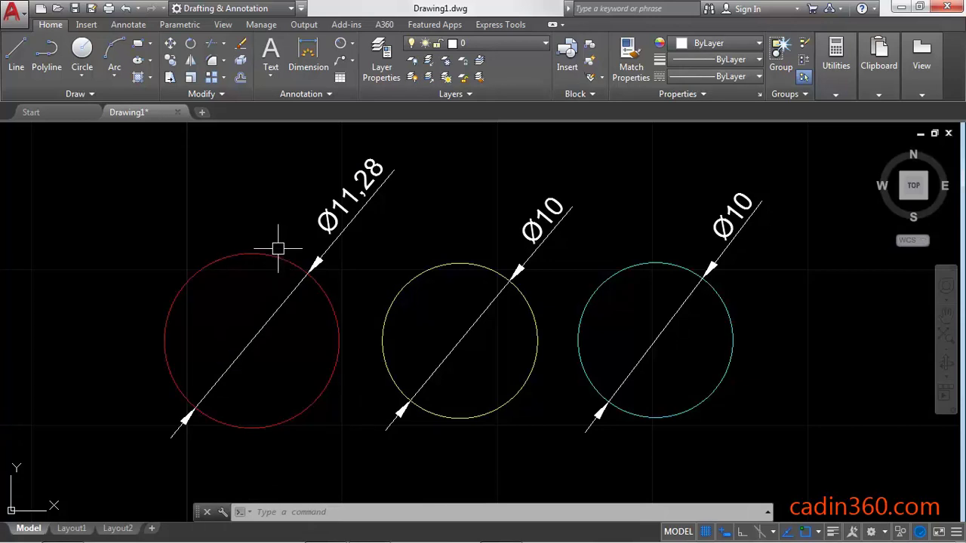
{"action": "left_click", "coordinate": [464, 263]}
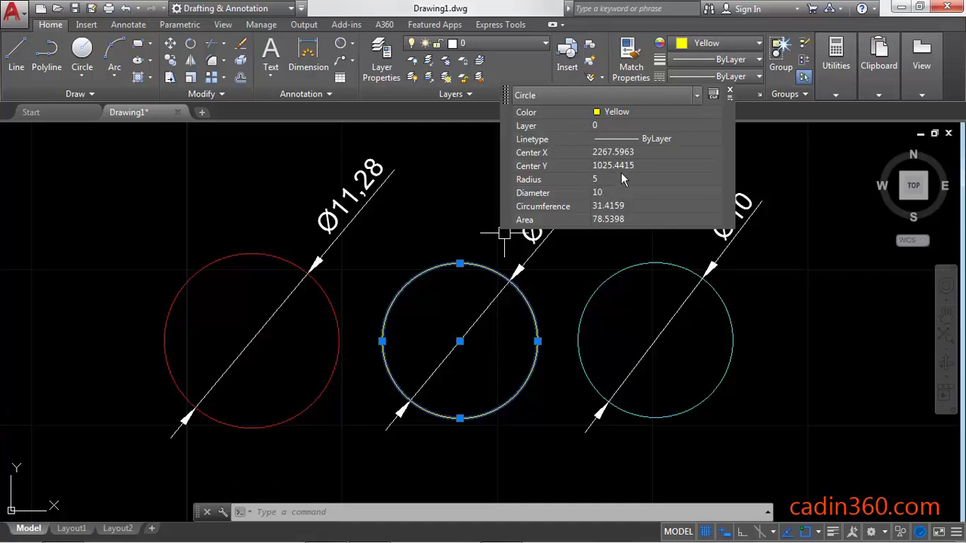
{"action": "left_click", "coordinate": [730, 92]}
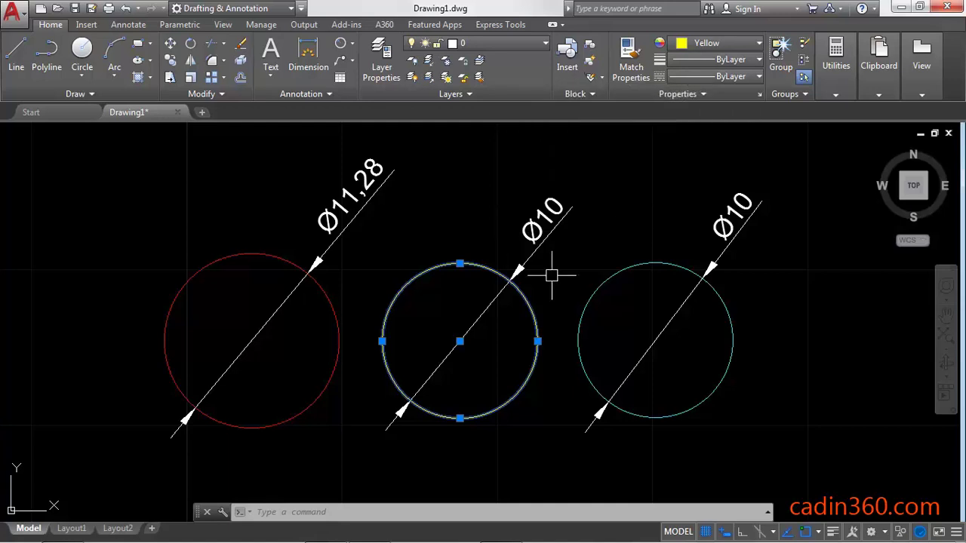
{"action": "key", "text": "Escape"}
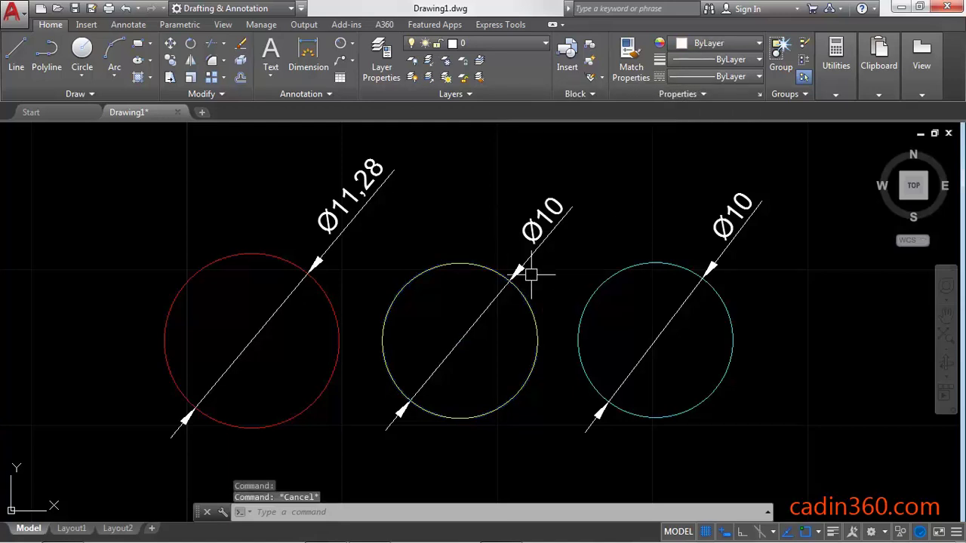
Grip-stretch the cyan circle outward from its right quadrant to about Ø21,86.
{"action": "left_click", "coordinate": [630, 269]}
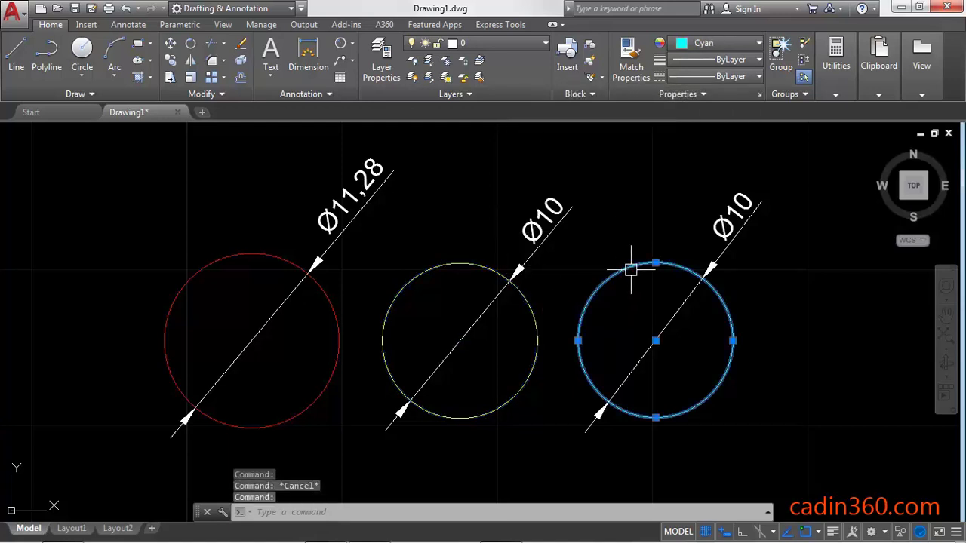
{"action": "left_click", "coordinate": [732, 340]}
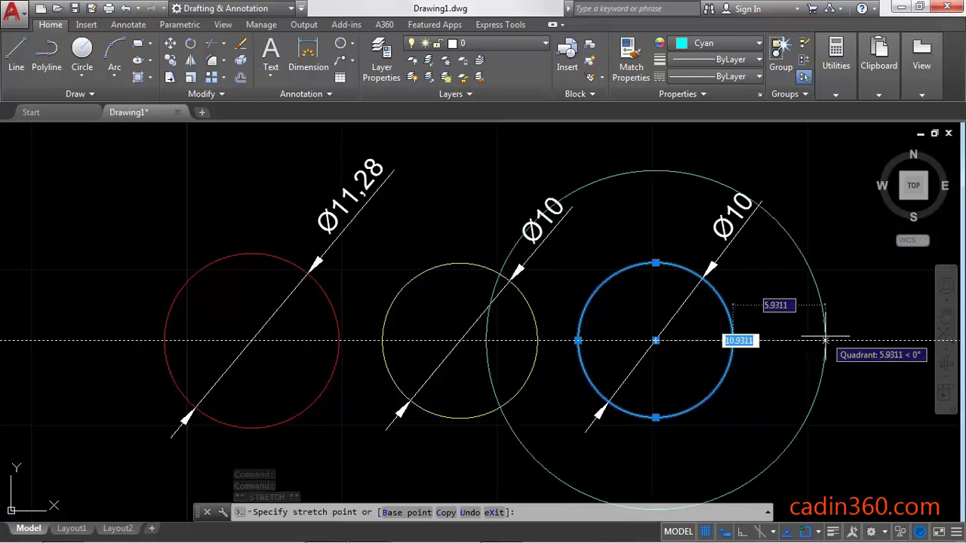
{"action": "left_click", "coordinate": [824, 336]}
Stretch the enlarged cyan circle back down from its top quadrant grip to Ø10,54.
{"action": "scroll", "coordinate": [479, 278], "scroll_direction": "down", "scroll_amount": 2}
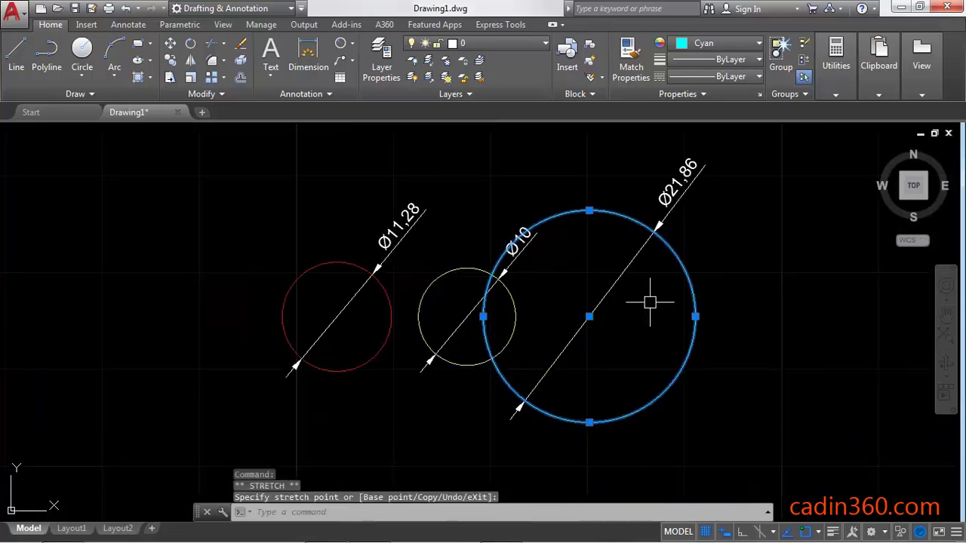
{"action": "scroll", "coordinate": [584, 222], "scroll_direction": "up", "scroll_amount": 2}
{"action": "mouse_move", "coordinate": [556, 272]}
{"action": "middle_mouse_down"}
{"action": "mouse_move", "coordinate": [561, 283]}
{"action": "mouse_move", "coordinate": [456, 300]}
{"action": "middle_mouse_up"}
{"action": "scroll", "coordinate": [554, 216], "scroll_direction": "down", "scroll_amount": 2}
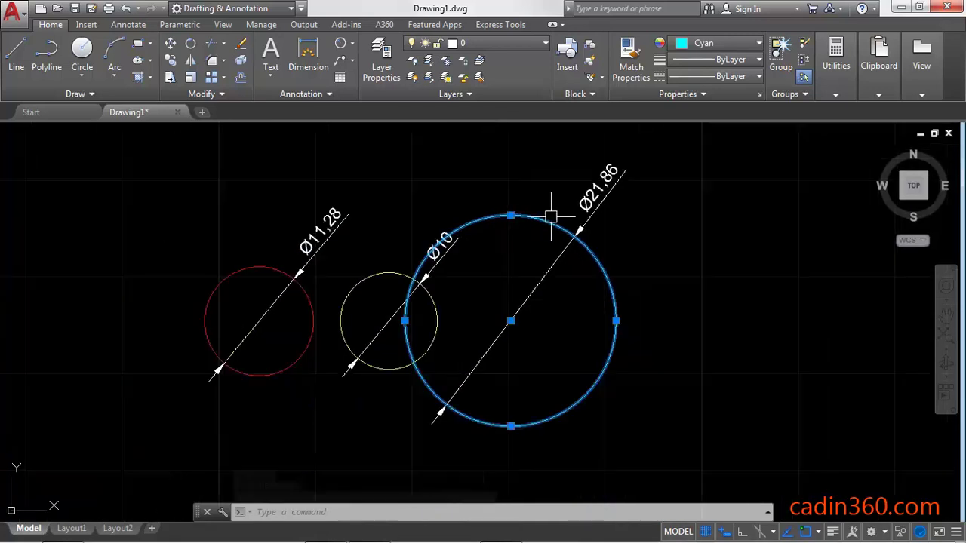
{"action": "left_click", "coordinate": [511, 216]}
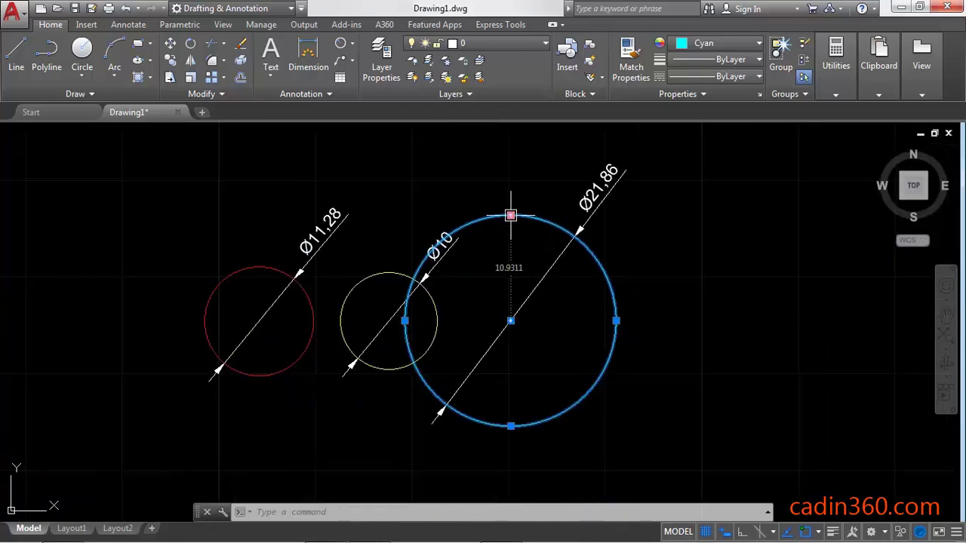
{"action": "left_click", "coordinate": [511, 215]}
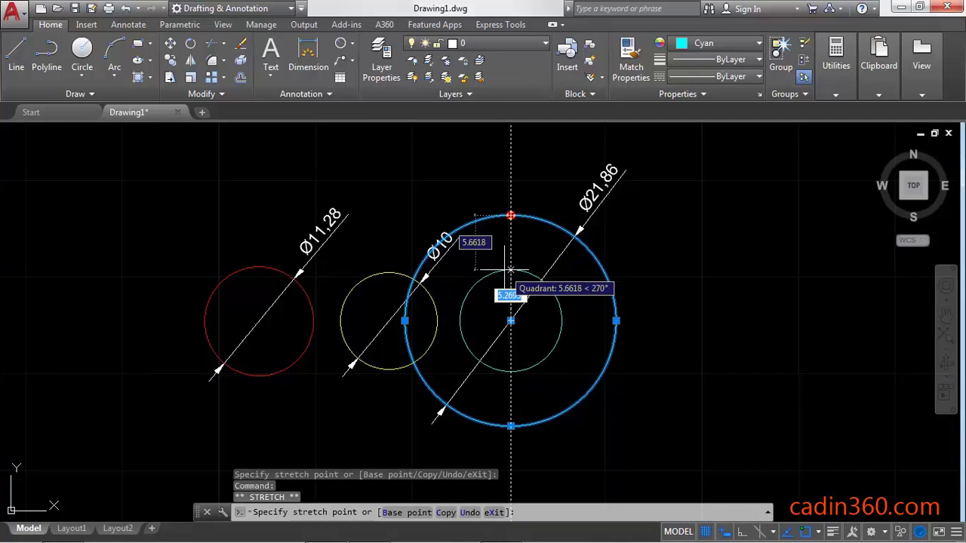
{"action": "left_click", "coordinate": [511, 270]}
{"action": "scroll", "coordinate": [391, 257], "scroll_direction": "up", "scroll_amount": 3}
{"action": "scroll", "coordinate": [642, 211], "scroll_direction": "down", "scroll_amount": 2}
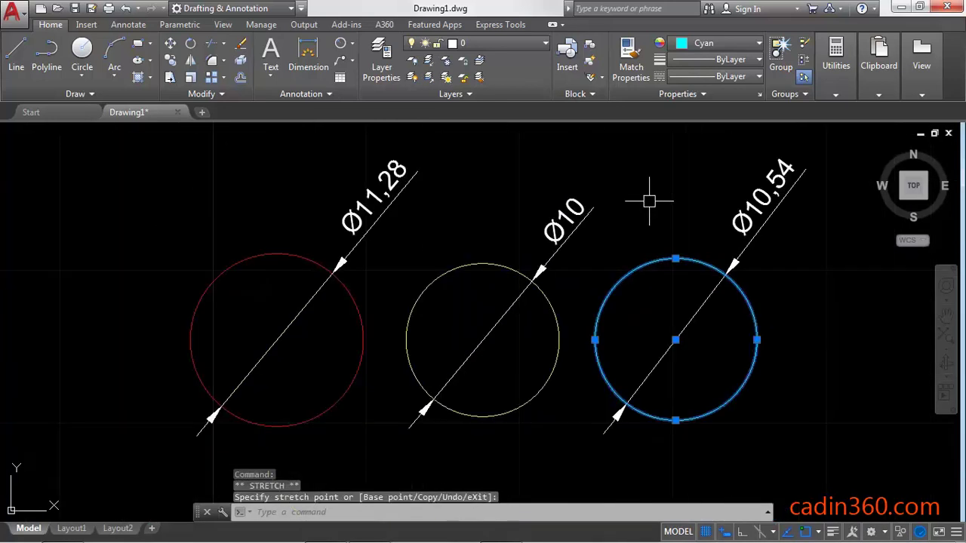
{"action": "scroll", "coordinate": [649, 204], "scroll_direction": "down", "scroll_amount": 2}
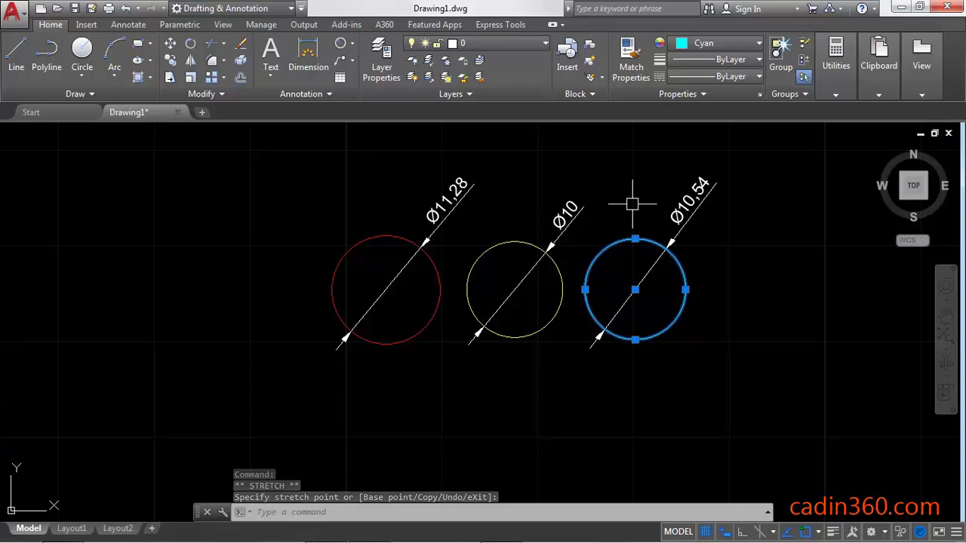
{"action": "key", "text": "Escape"}
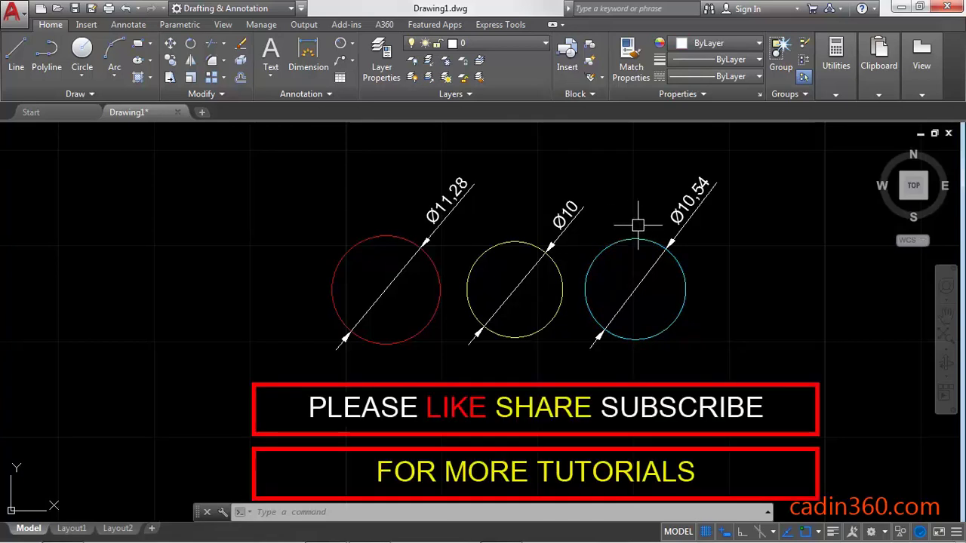
{"action": "left_click", "coordinate": [628, 238]}
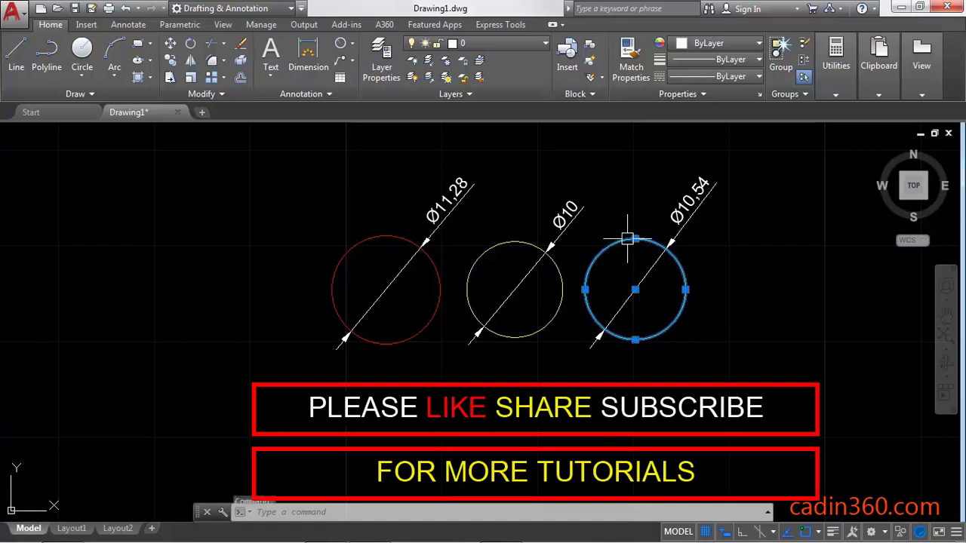
{"action": "left_click", "coordinate": [635, 289]}
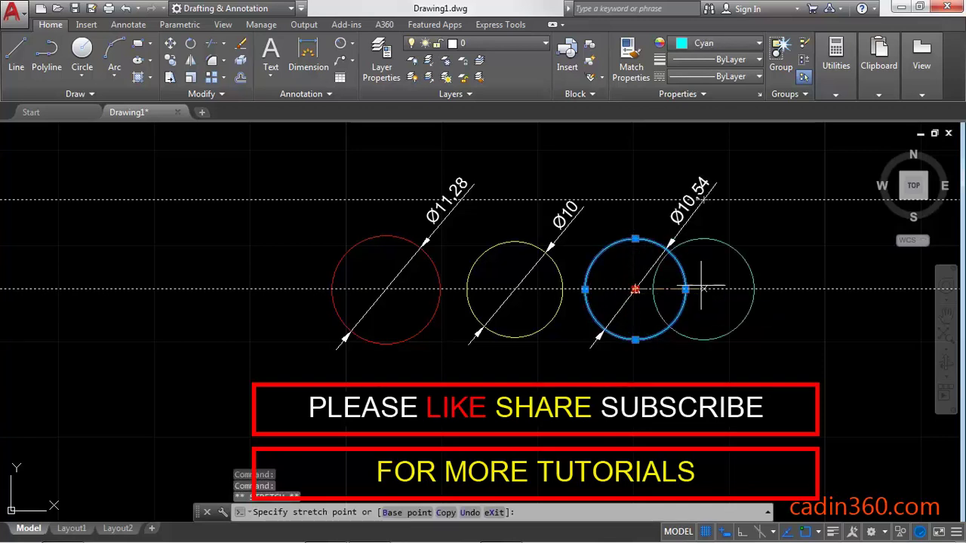
{"action": "left_click", "coordinate": [781, 200]}
{"action": "middle_click_drag", "start_coordinate": [793, 300], "coordinate": [690, 342]}
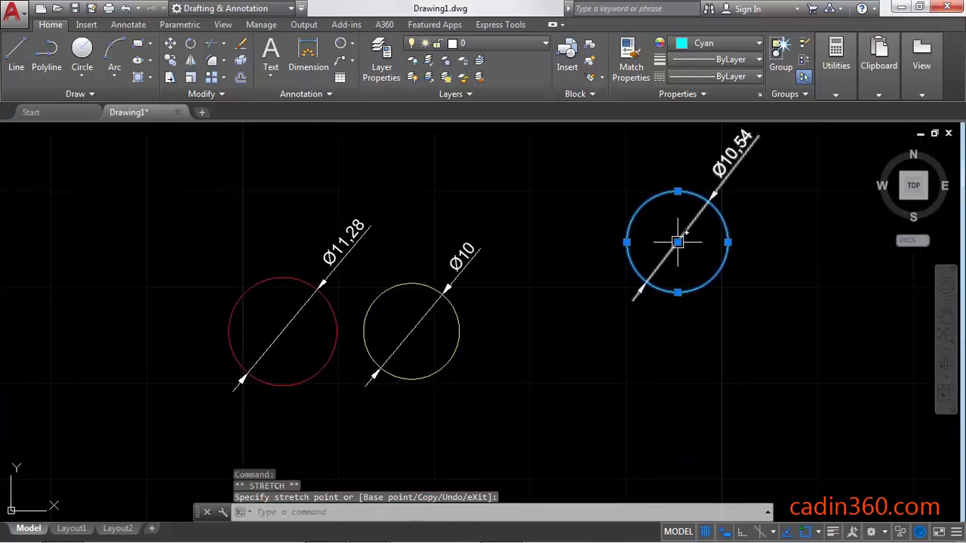
{"action": "left_click", "coordinate": [678, 242]}
{"action": "left_click", "coordinate": [554, 326]}
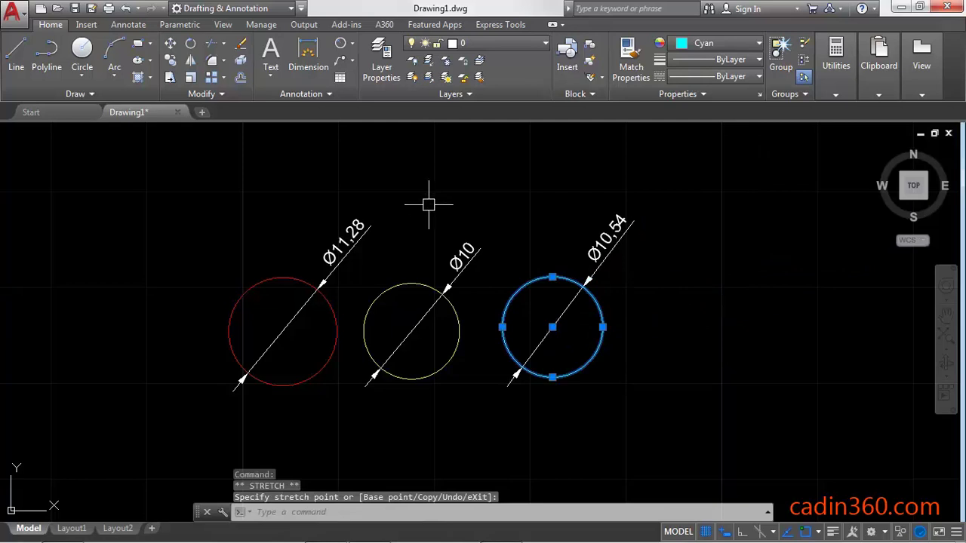
{"action": "scroll", "coordinate": [431, 204], "scroll_direction": "up", "scroll_amount": 2}
{"action": "mouse_move", "coordinate": [480, 187]}
{"action": "middle_mouse_down"}
{"action": "mouse_move", "coordinate": [518, 146]}
{"action": "mouse_move", "coordinate": [547, 152]}
{"action": "middle_mouse_up"}
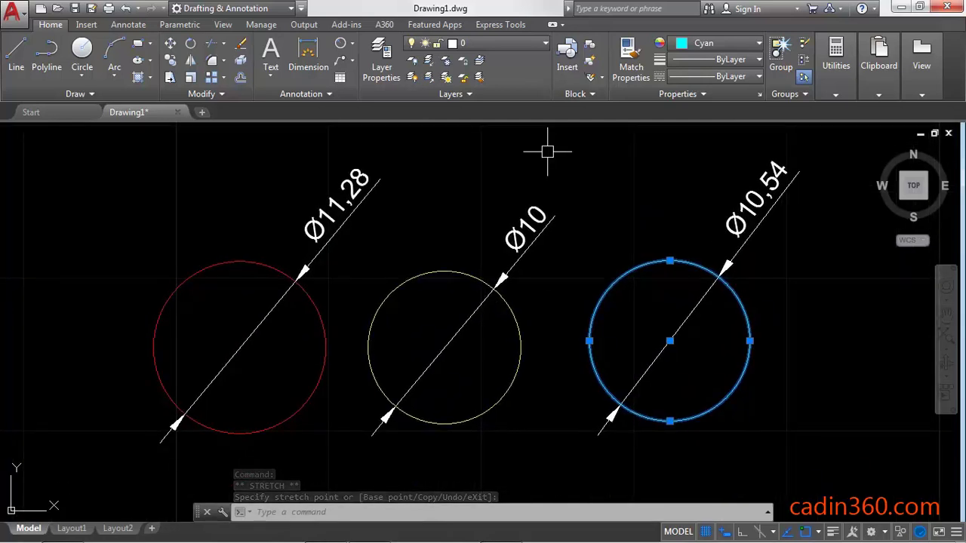